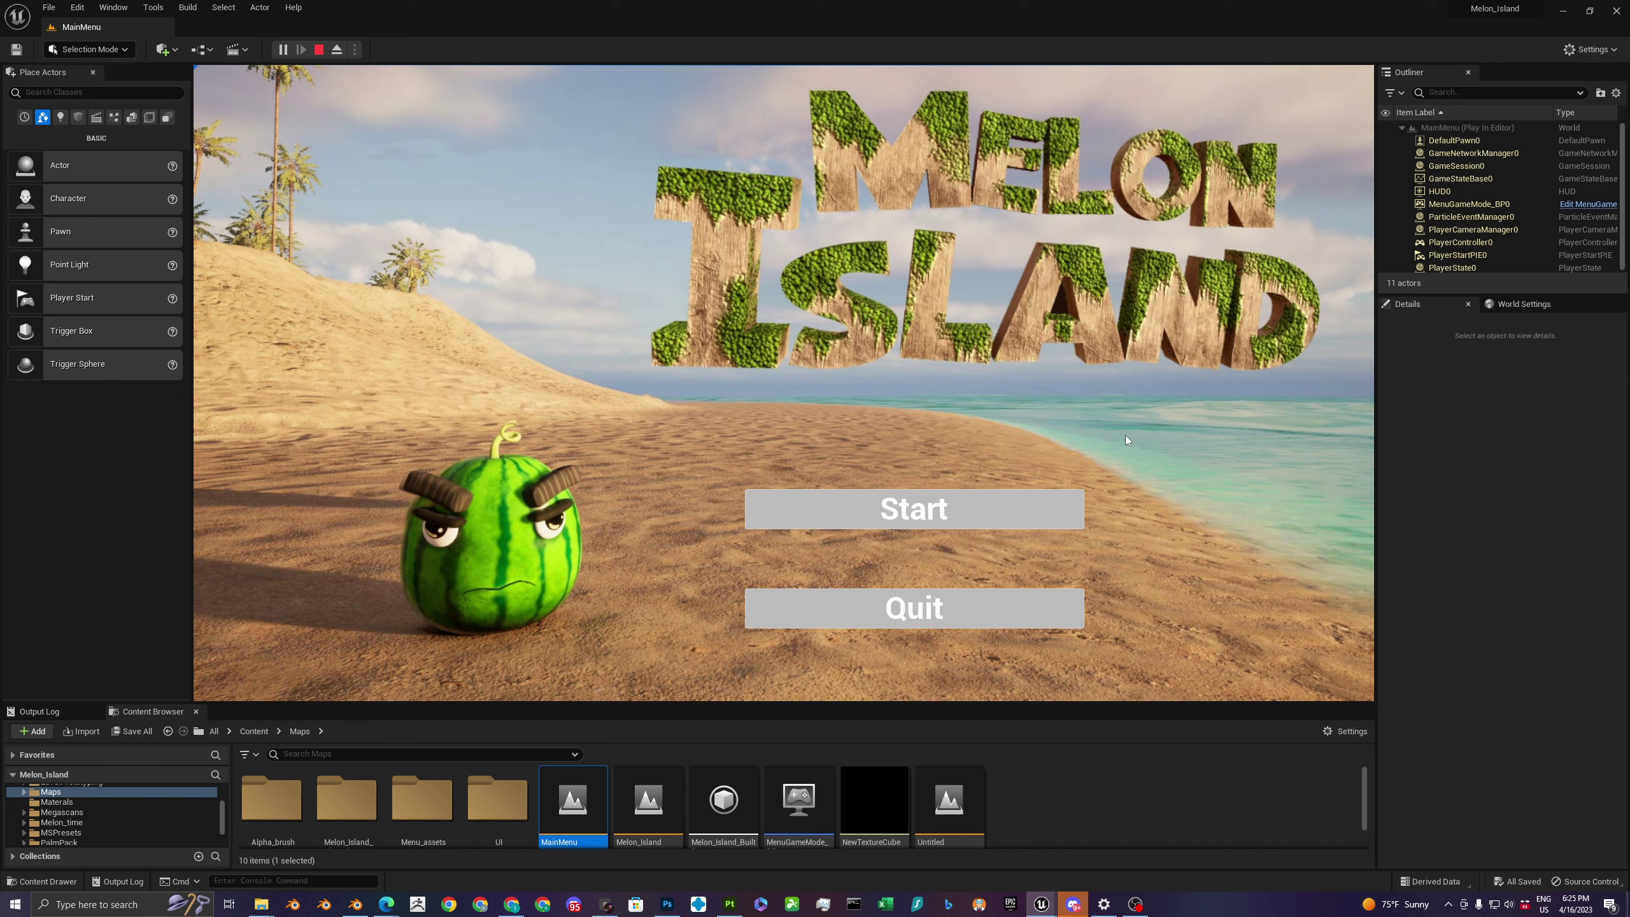
Press Start on the Melon Island main menu to enter the temple courtyard level.
left_click(950, 508)
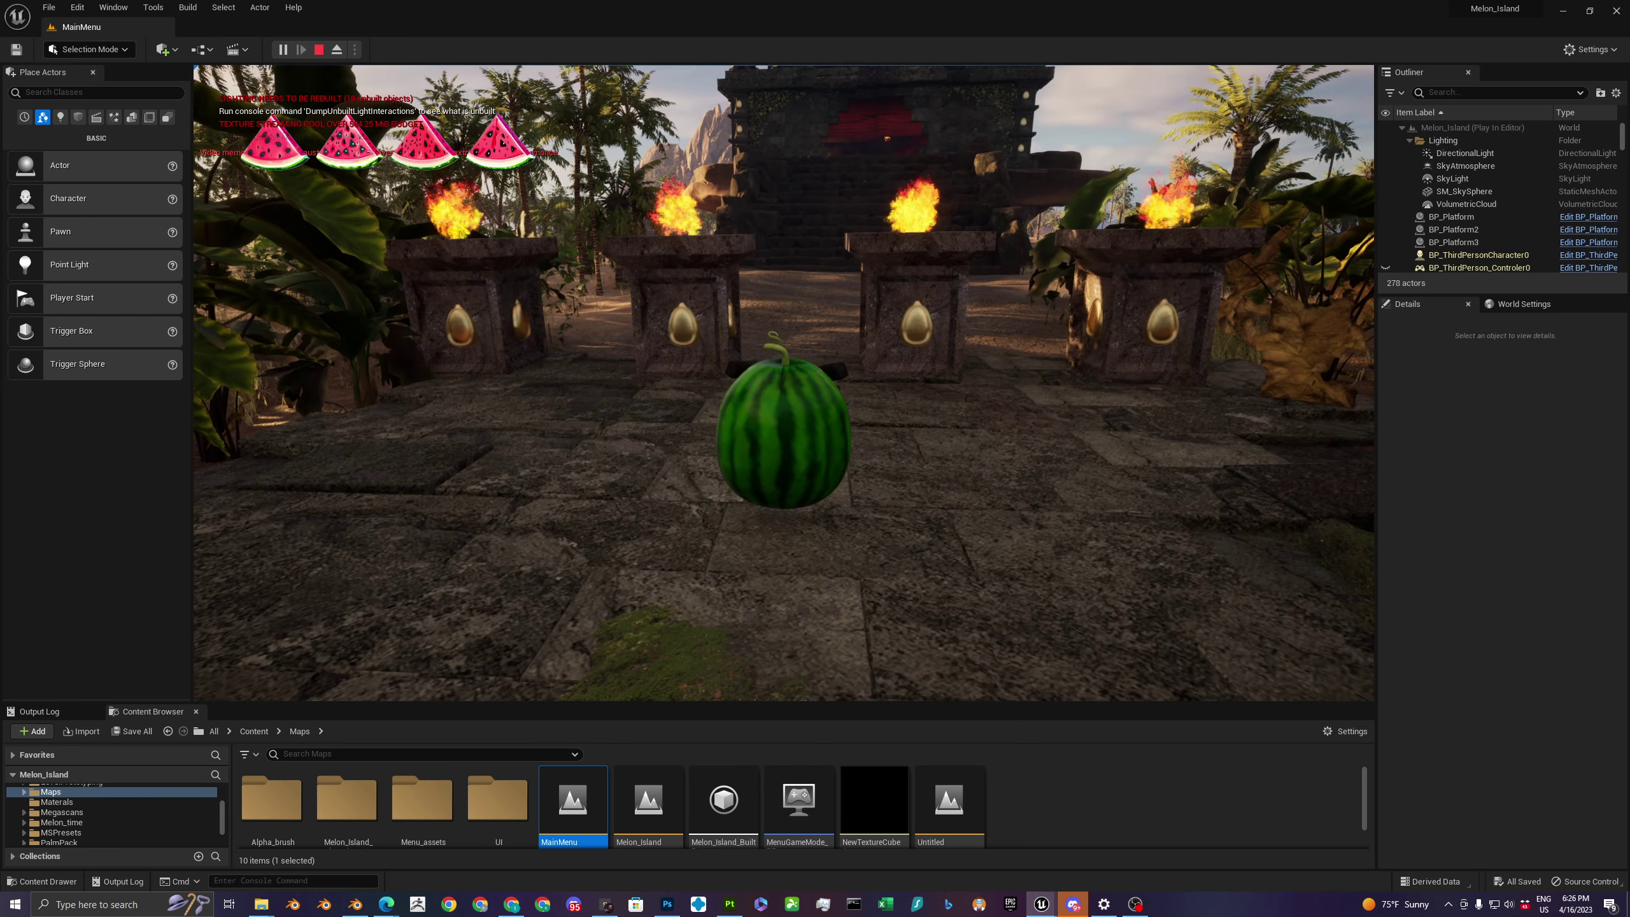
Roll and jump the watermelon forward across the courtyard up to the temple steps.
key("w")
key("w")
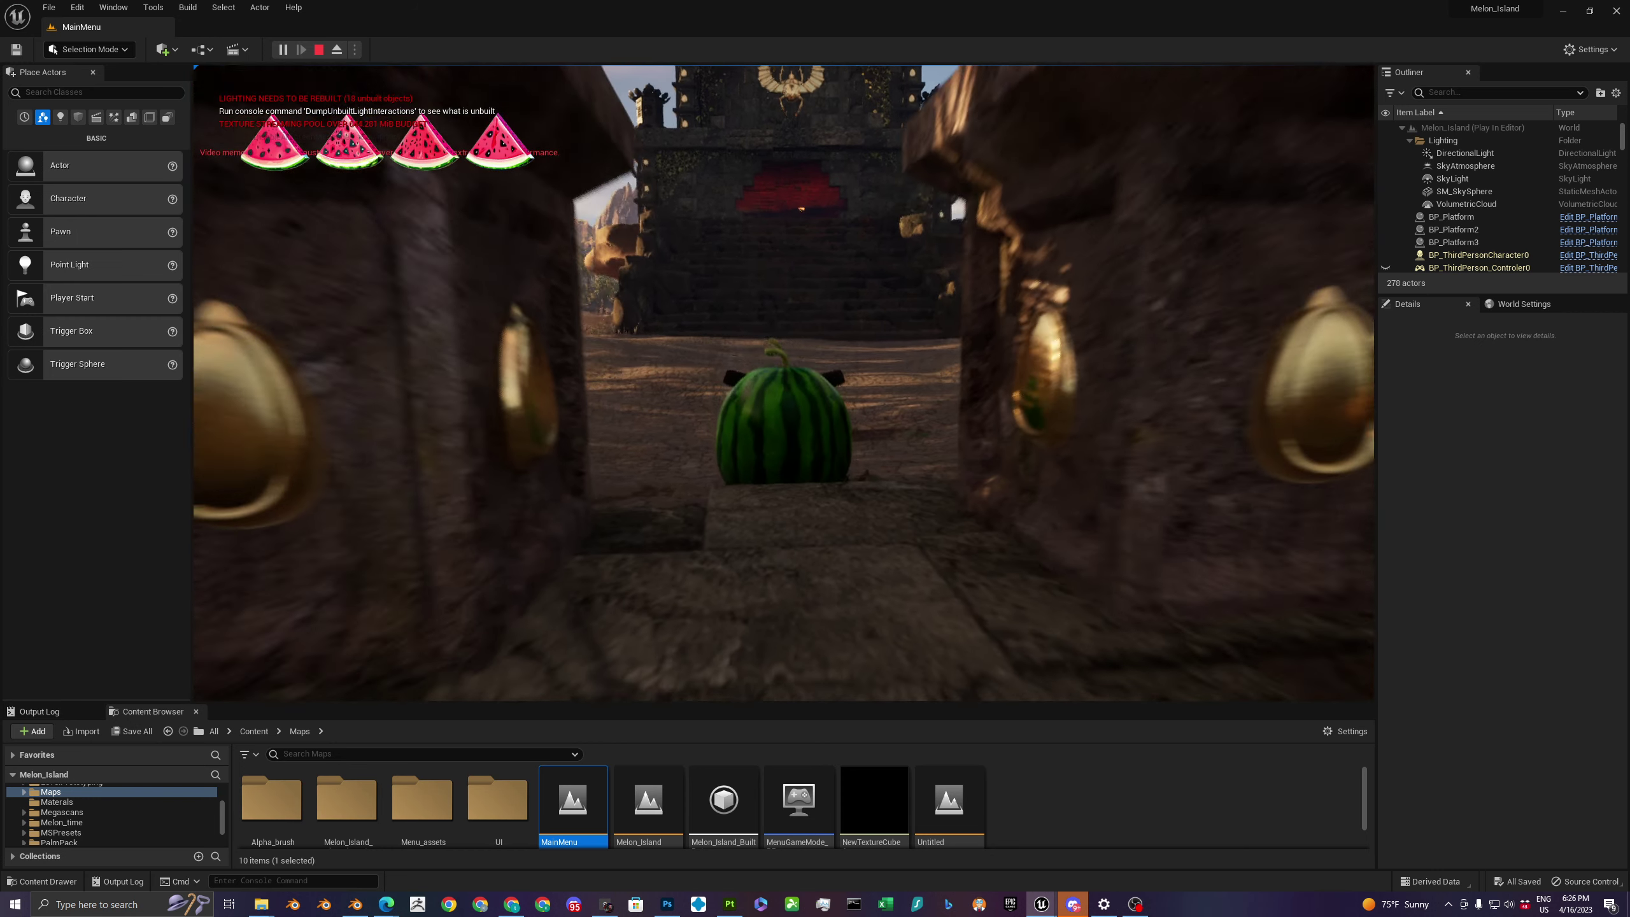
key("space")
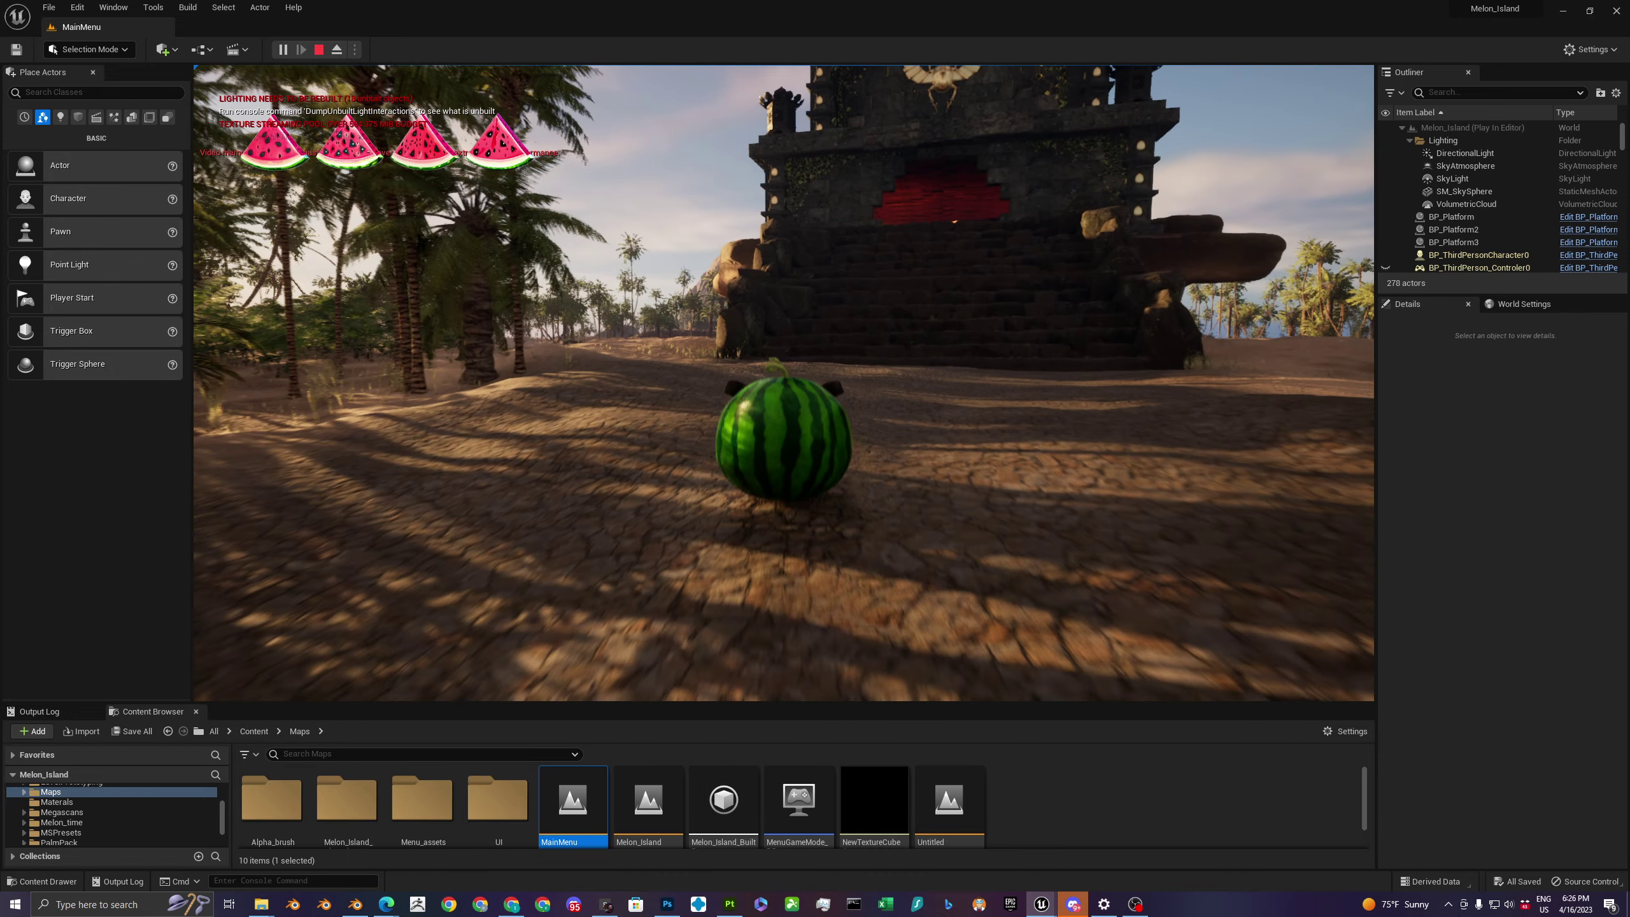
key("w")
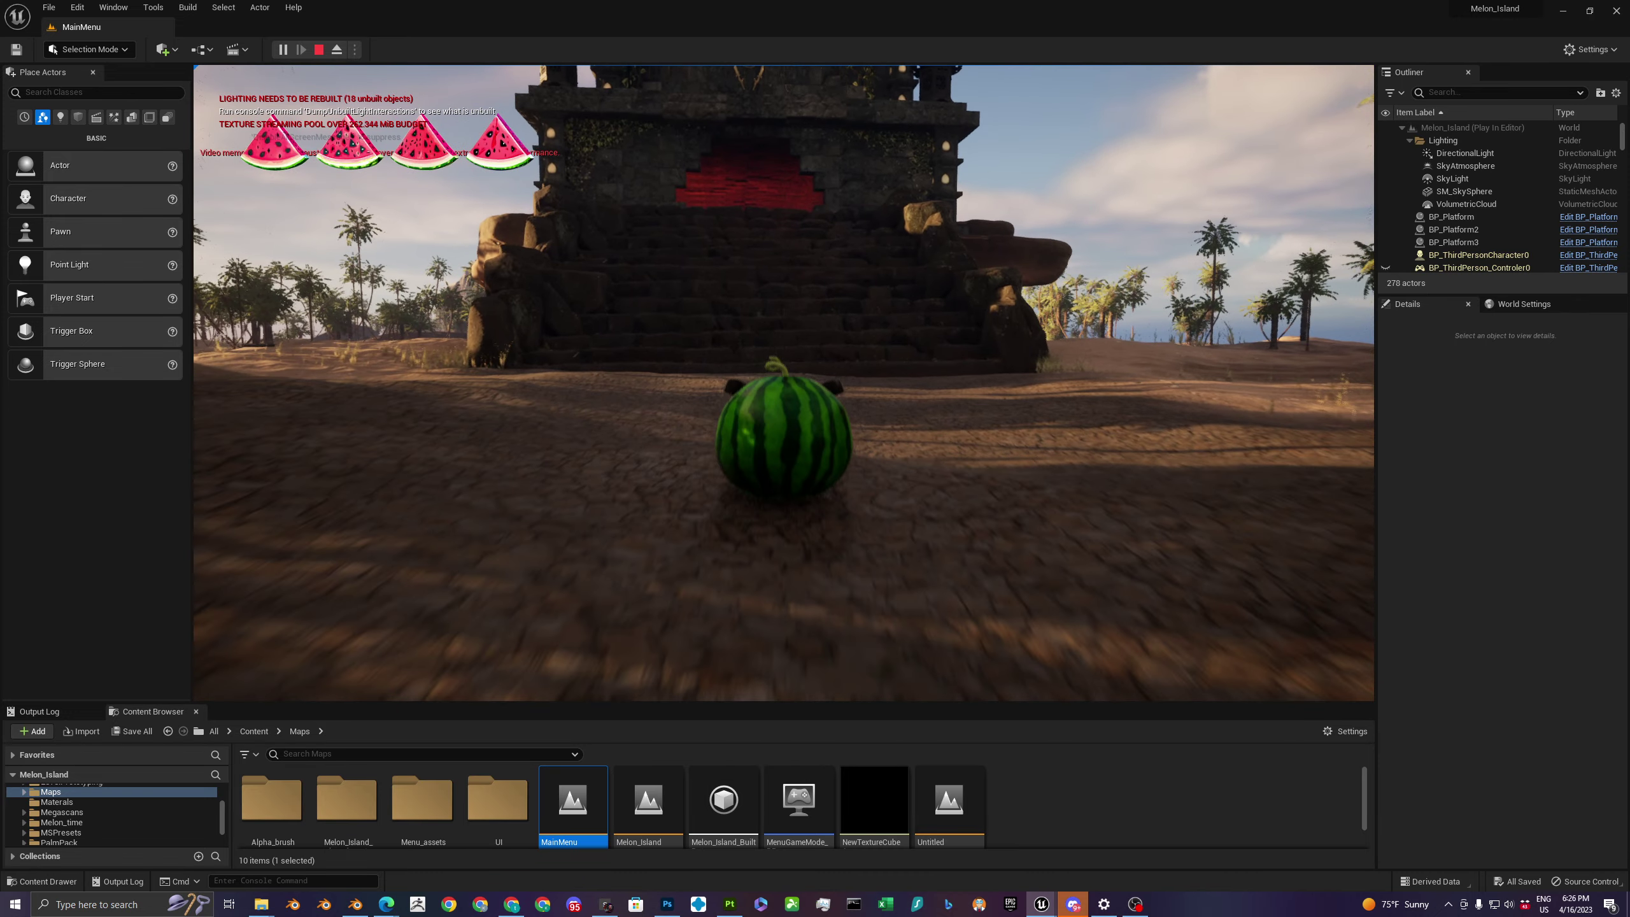
key("space")
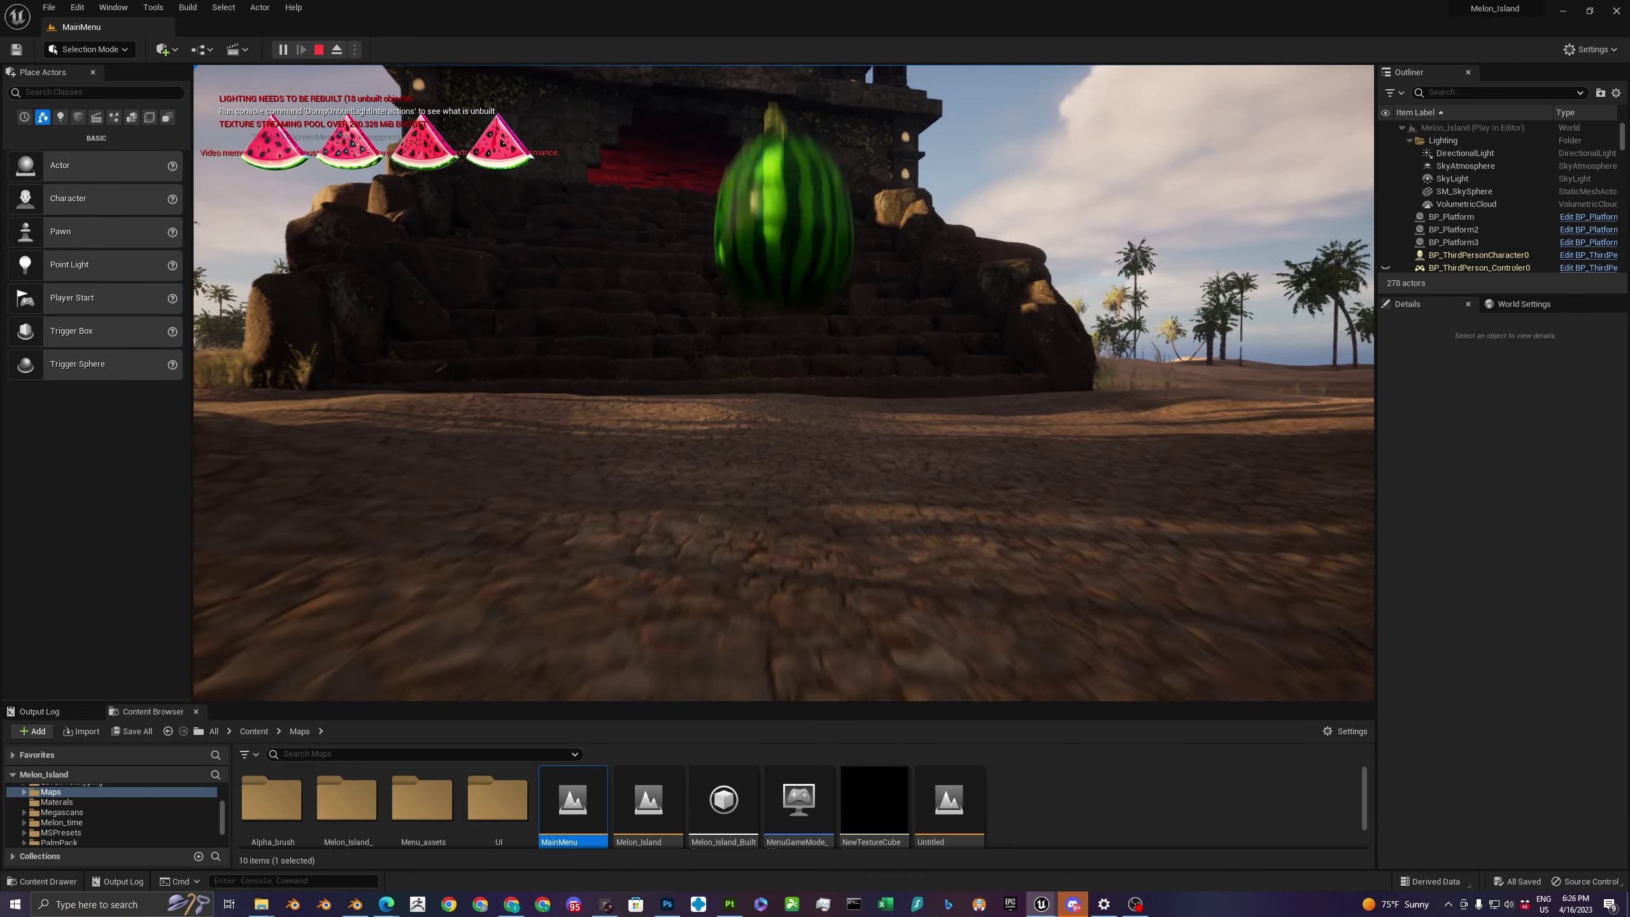
key("space")
key("w")
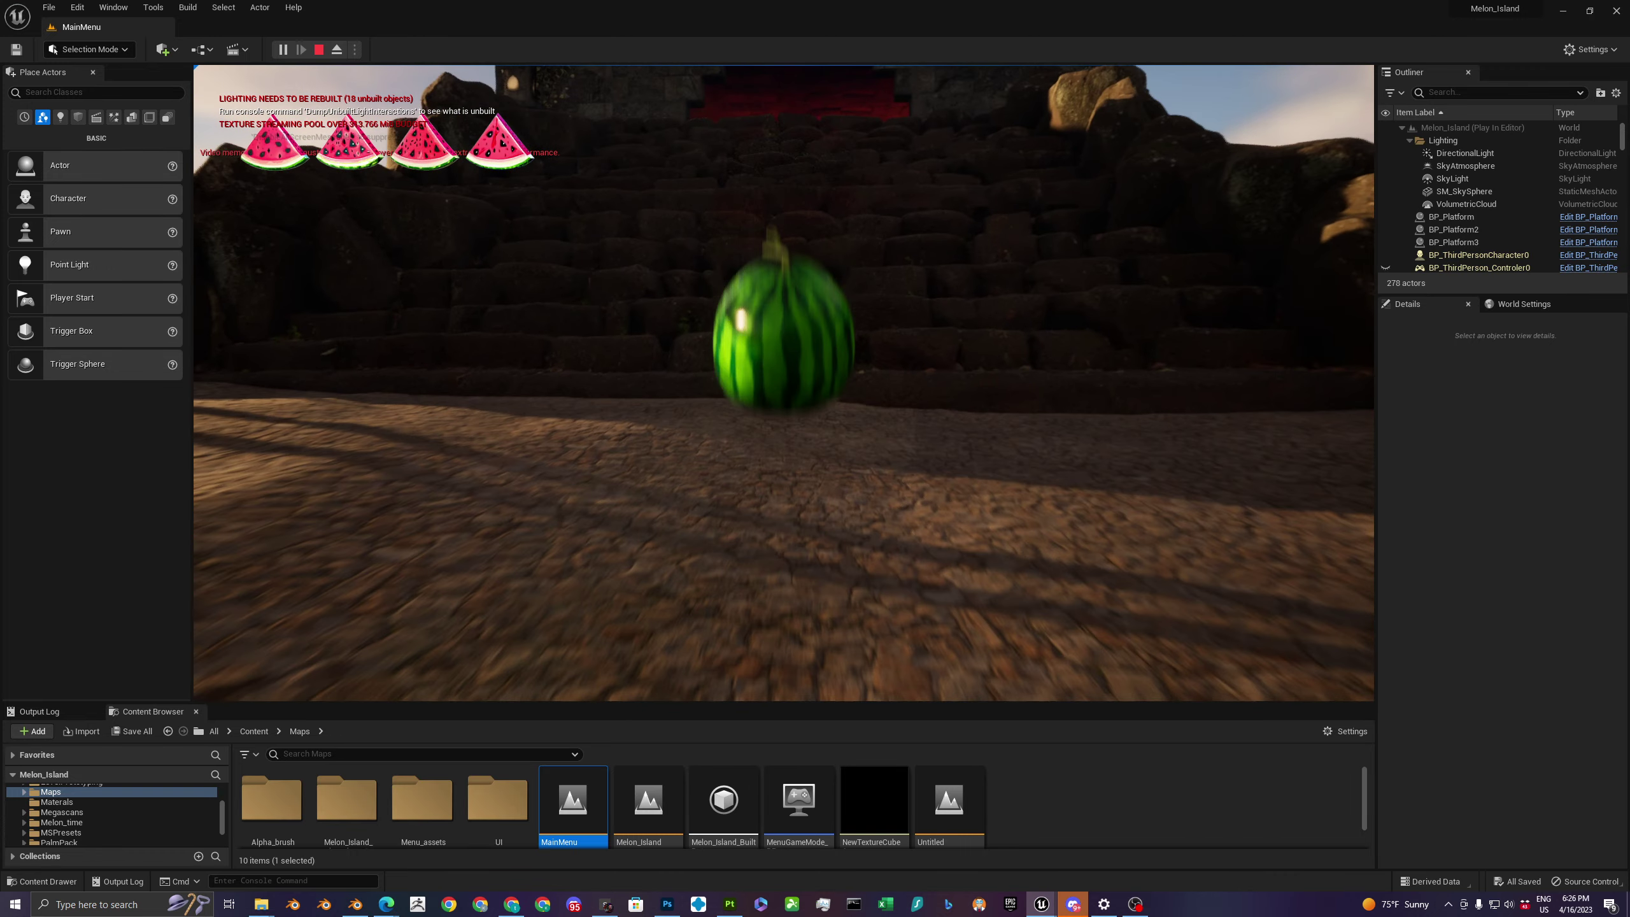